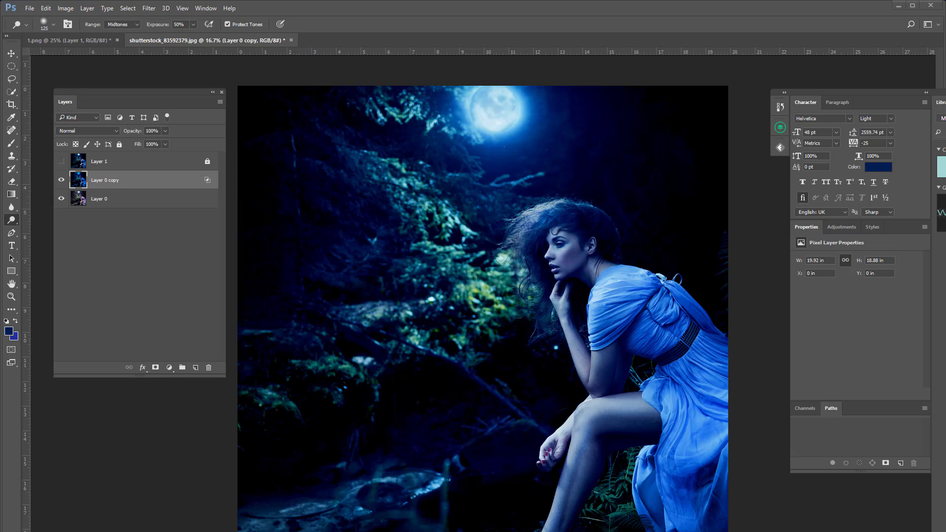
- Compare the blue-tinted Layer 0 copy against the original, then delete it
left_click(61, 181)
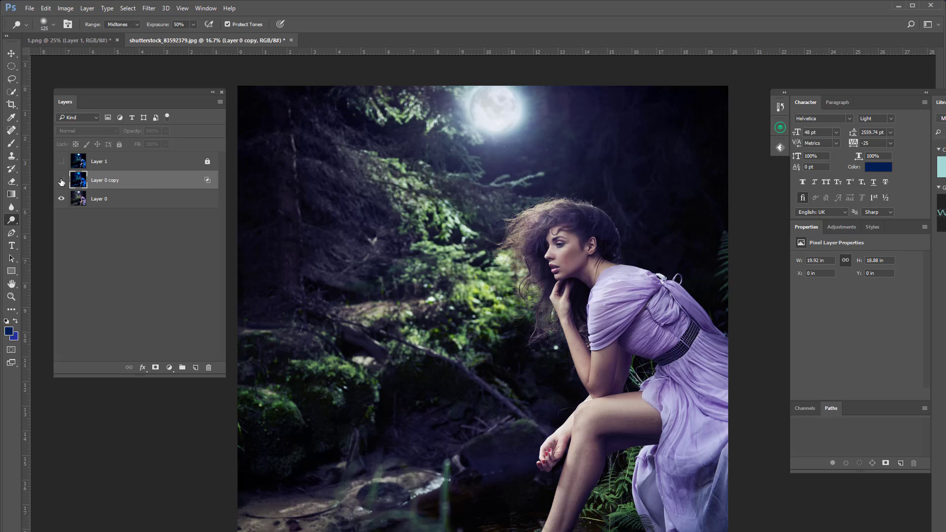
left_click(61, 180)
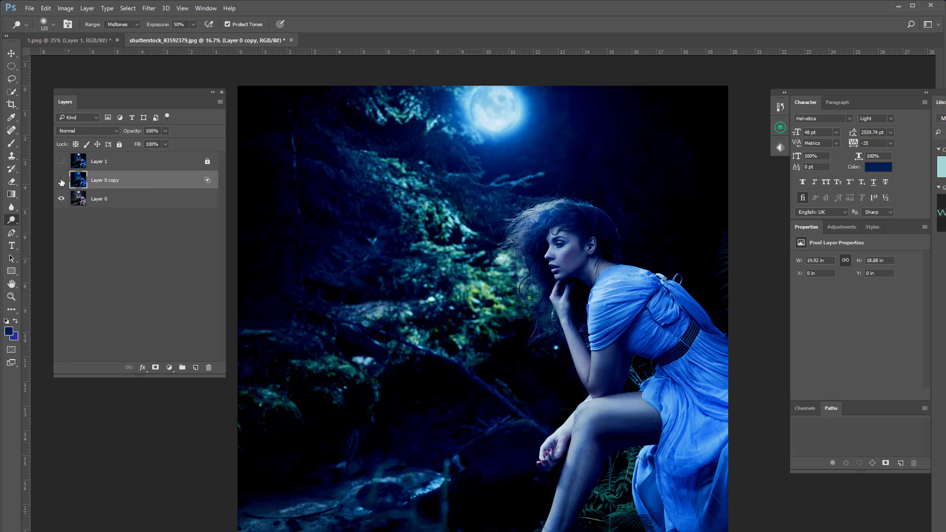
left_click(61, 180)
left_click(61, 181)
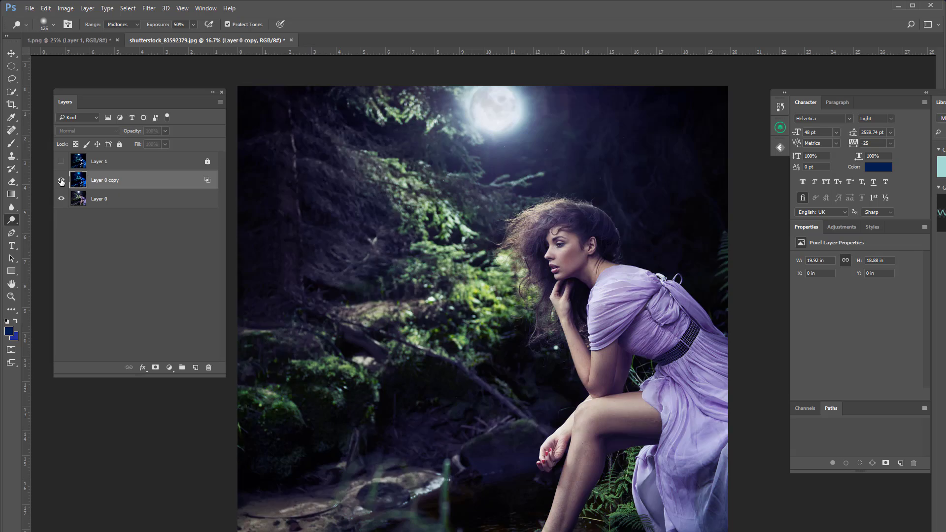
left_click(62, 181)
left_click(113, 205)
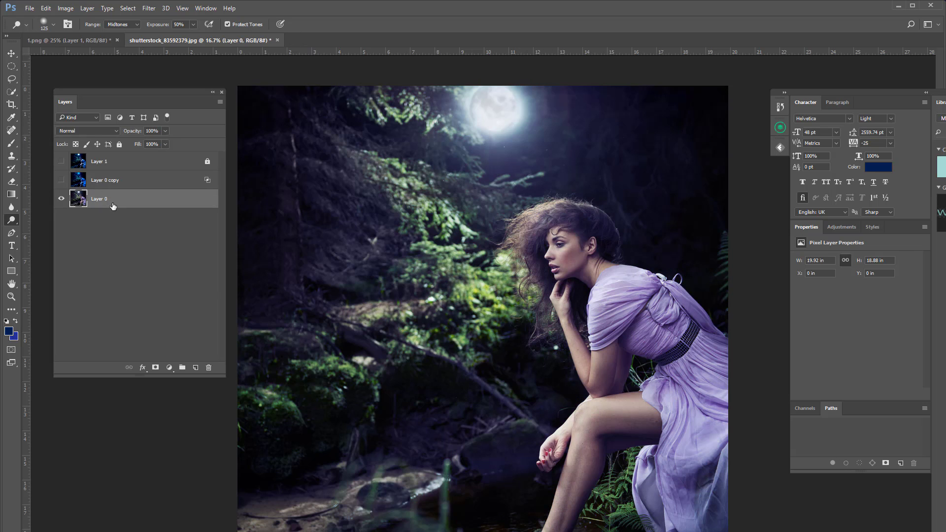
left_click(138, 186)
key("Delete")
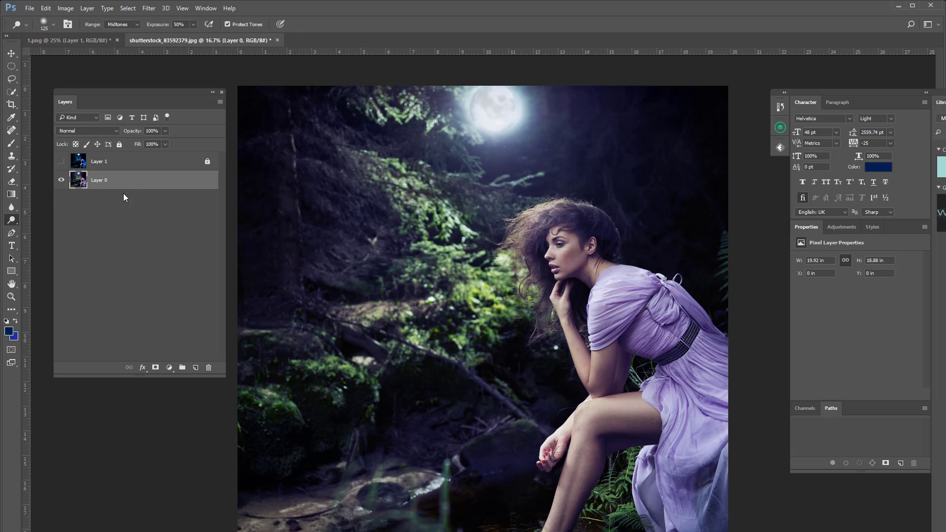
- Duplicate the original Layer 0 as a new Layer 0 copy
right_click(126, 180)
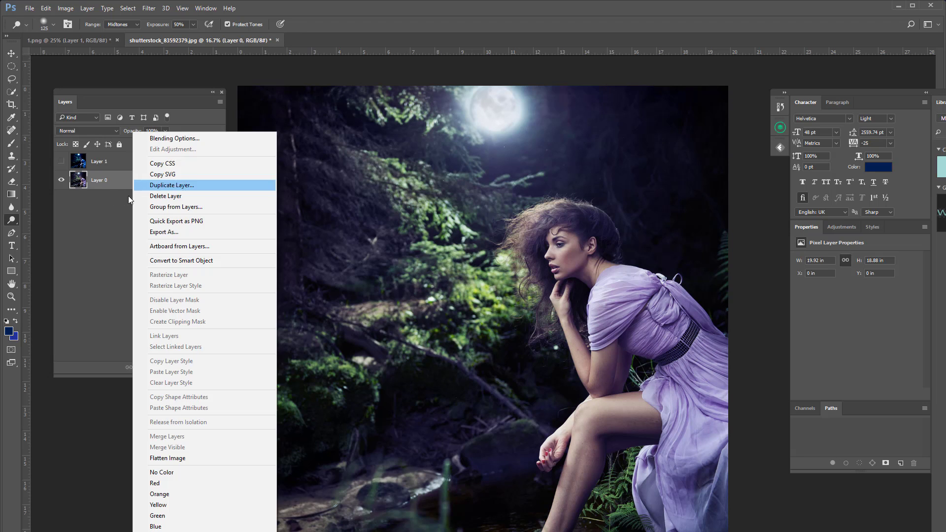
left_click(161, 186)
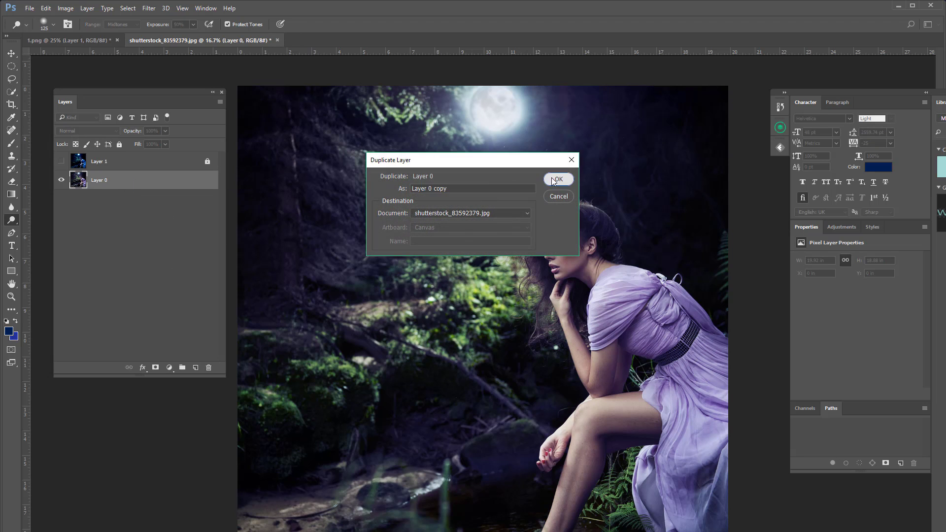
left_click(554, 178)
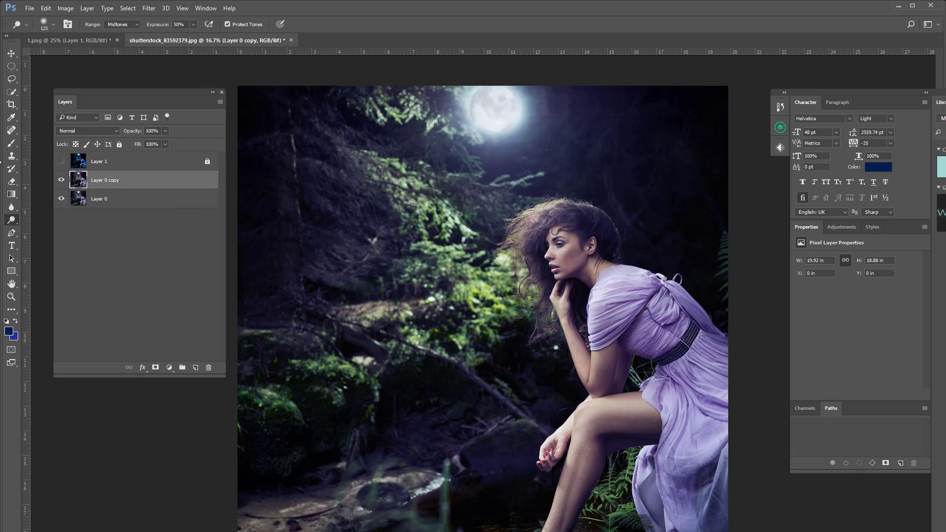
- Apply a Cooling Filter (82) photo filter at 52% density to Layer 0 copy
left_click(65, 8)
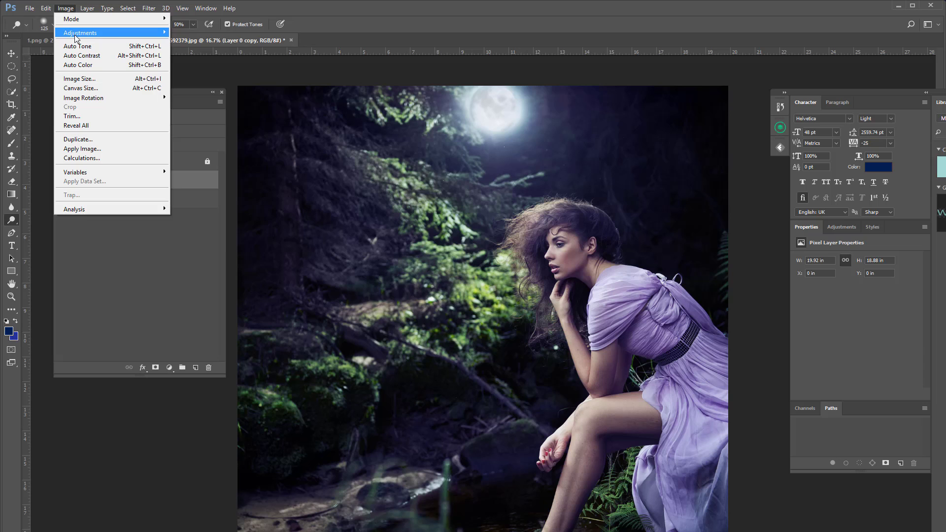
mouse_move(62, 33)
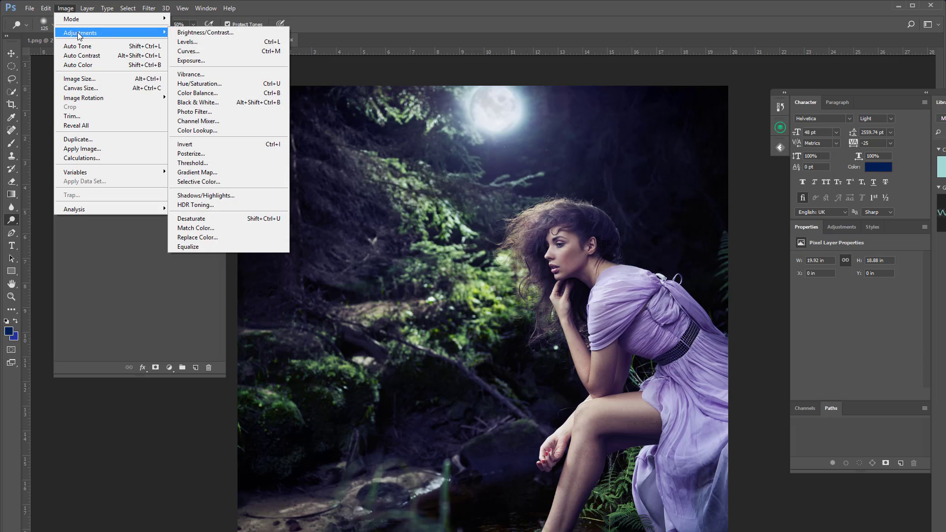
left_click(221, 112)
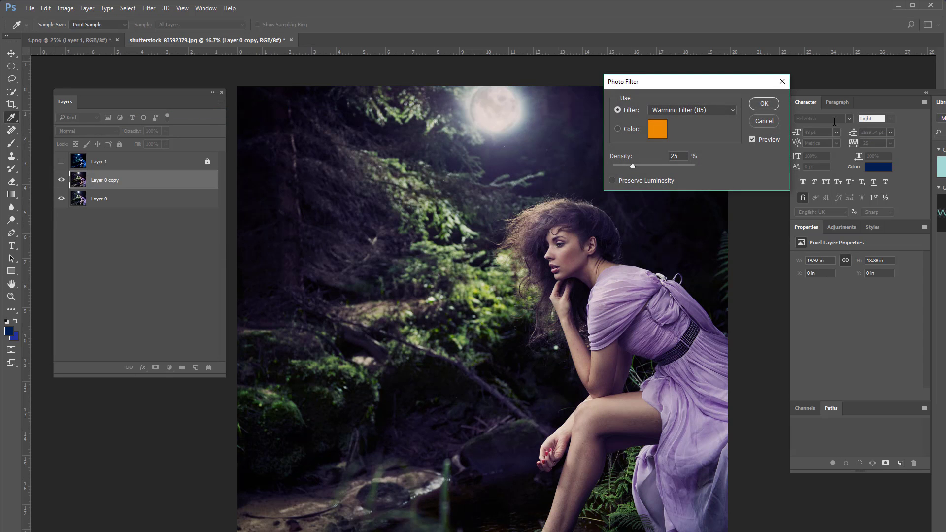
left_click(734, 111)
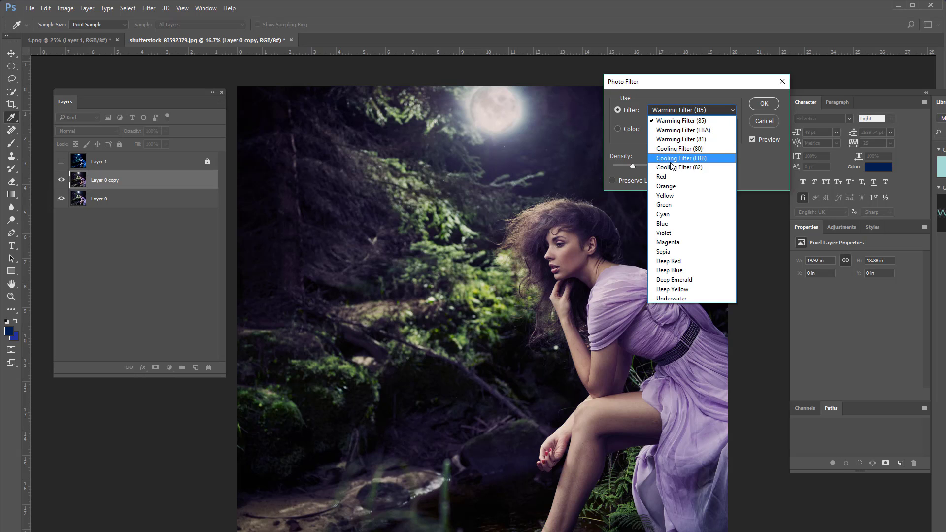
left_click(683, 167)
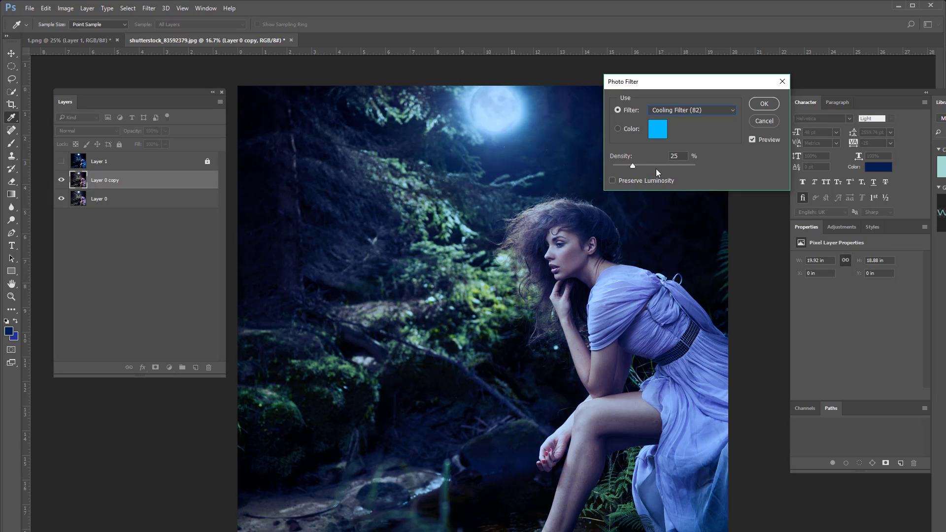
left_click_drag(634, 165, 656, 170)
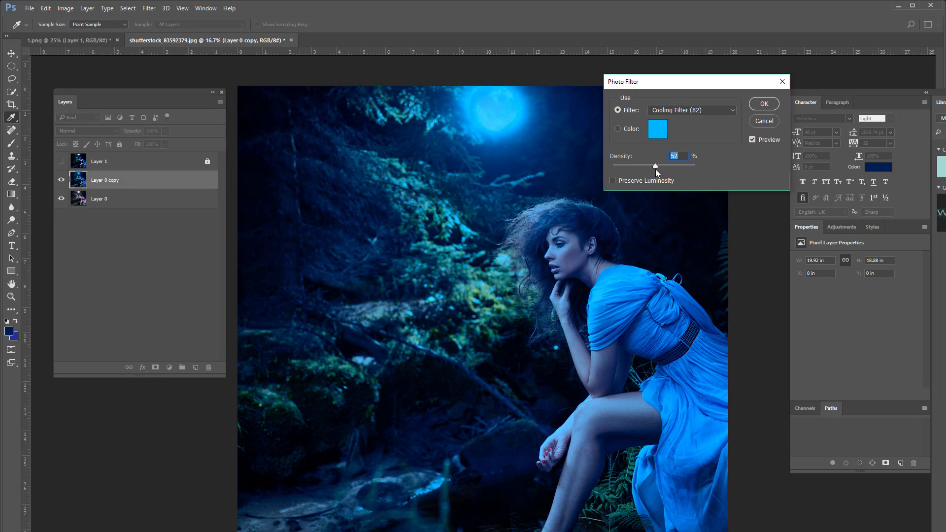
left_click(764, 104)
key("o")
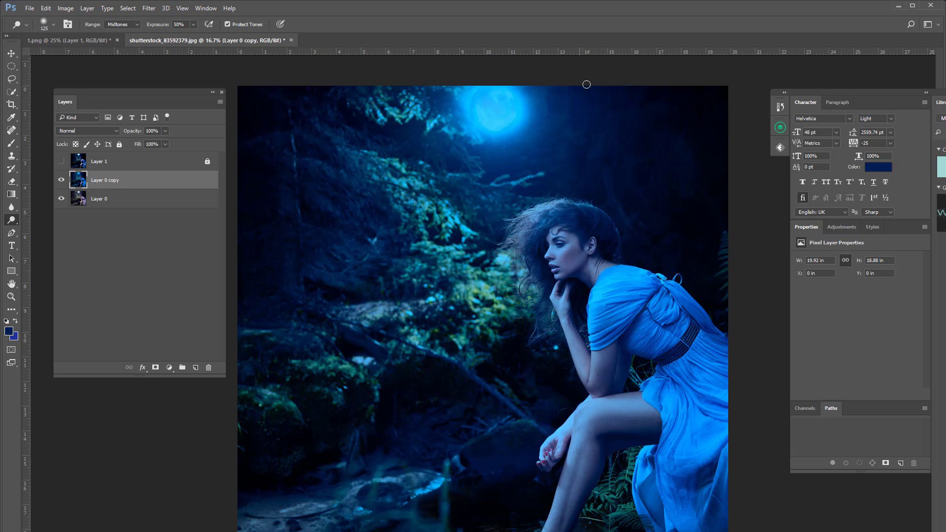
- Apply Levels to Layer 0 copy with the black input level set to 22
left_click(66, 8)
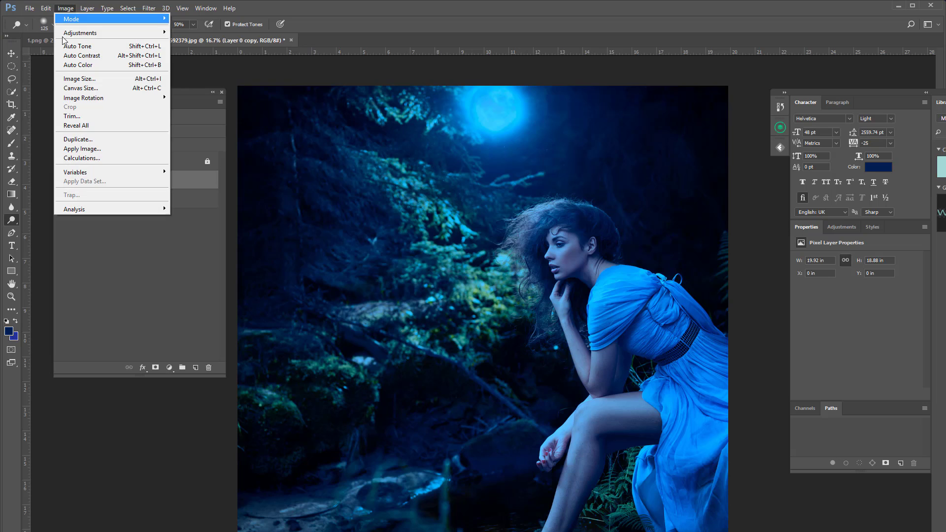
mouse_move(68, 32)
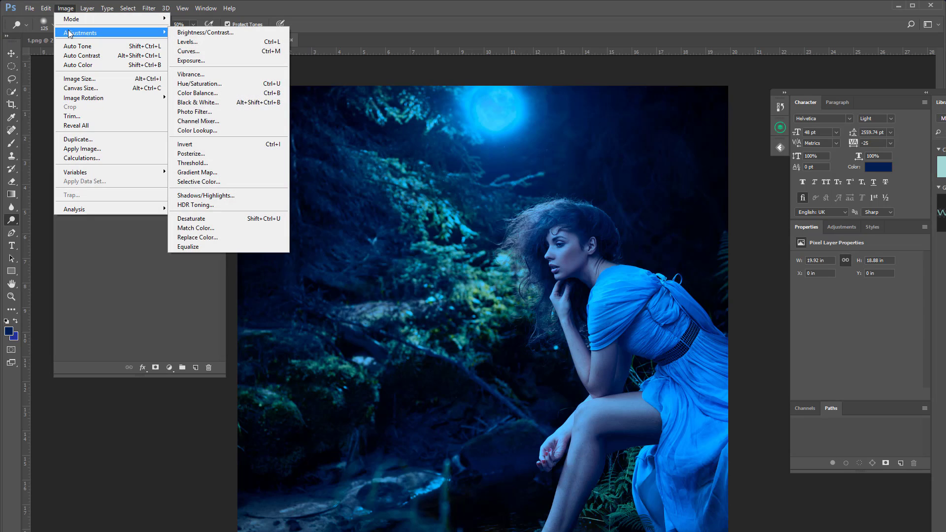
left_click(198, 41)
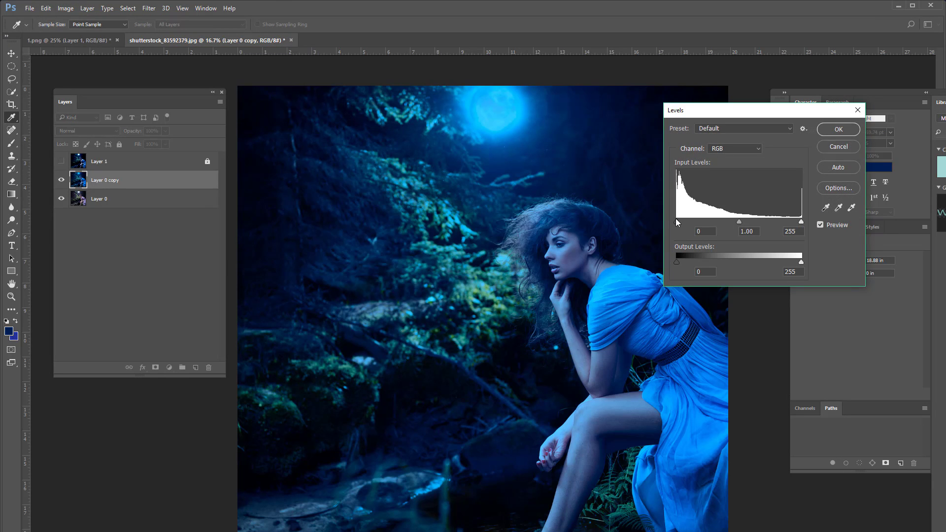
left_click_drag(676, 221, 682, 223)
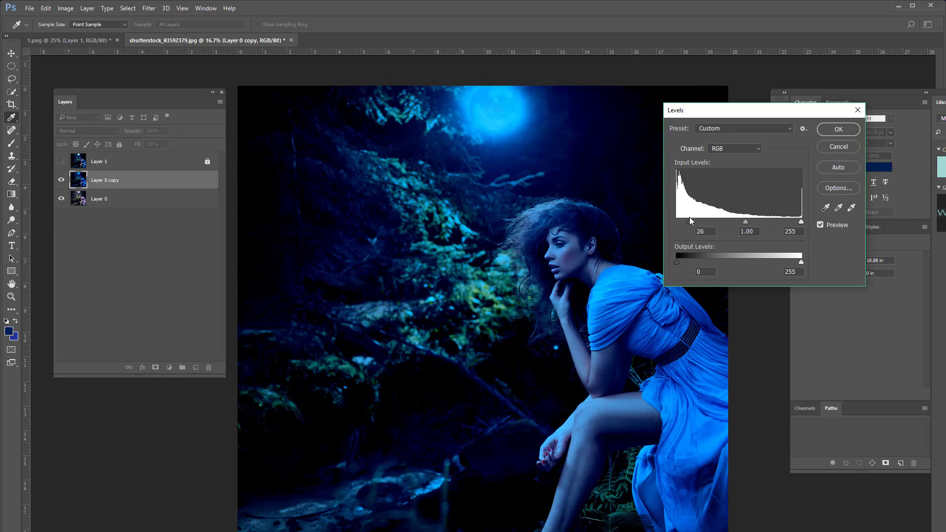
left_click_drag(687, 219, 688, 219)
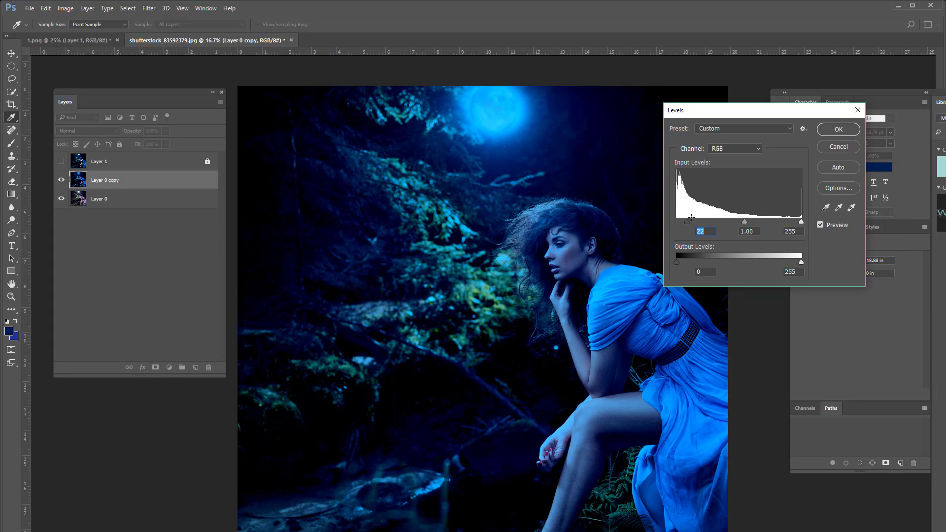
left_click(838, 129)
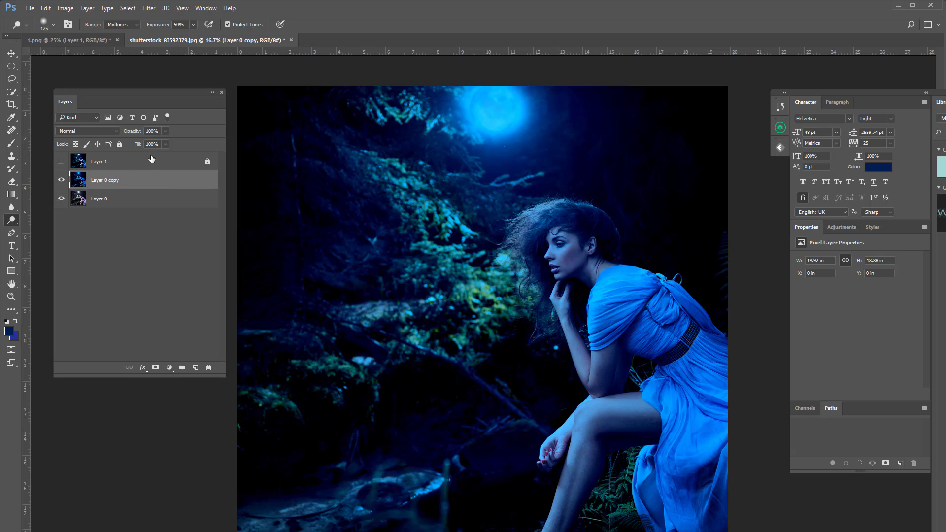
- Split the Underlying Layer white Blend If slider so the original's highlights show through Layer 0 copy
double_click(182, 180)
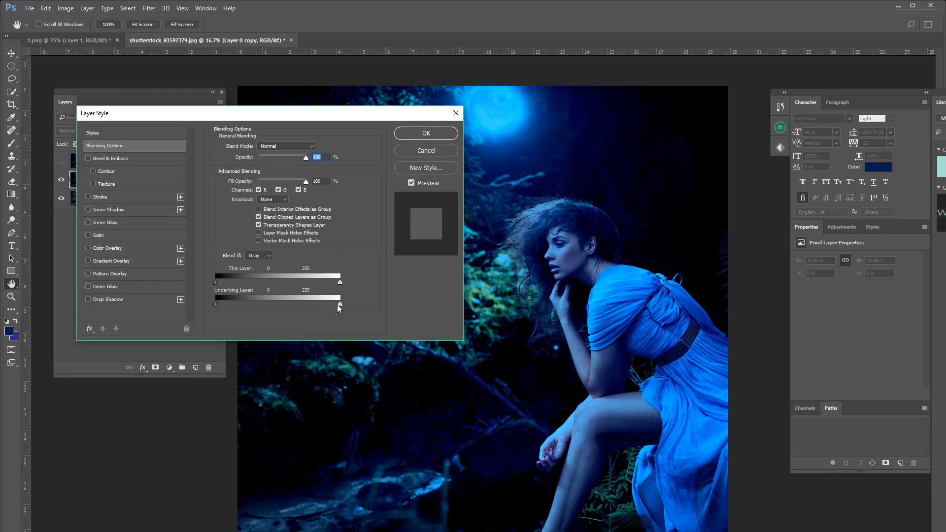
key("alt")
left_click_drag(338, 304, 282, 305)
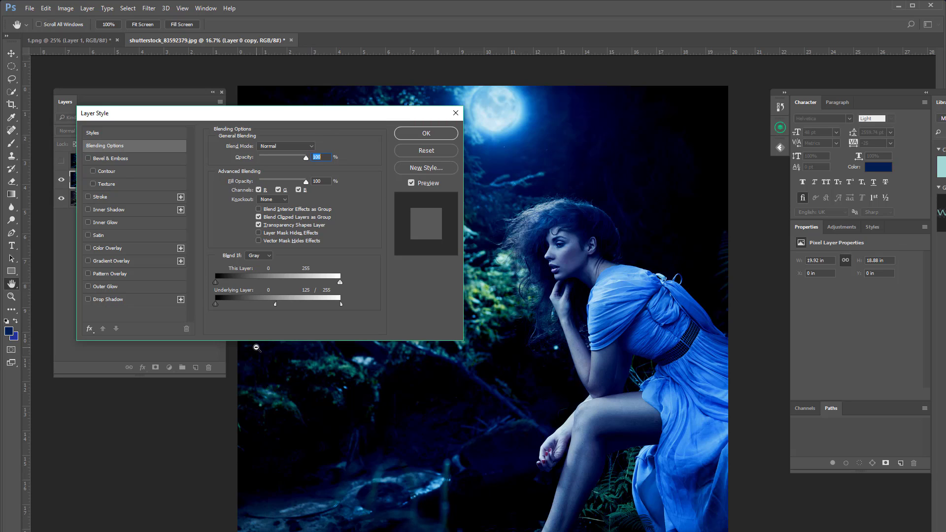
left_click(411, 183)
left_click(411, 183)
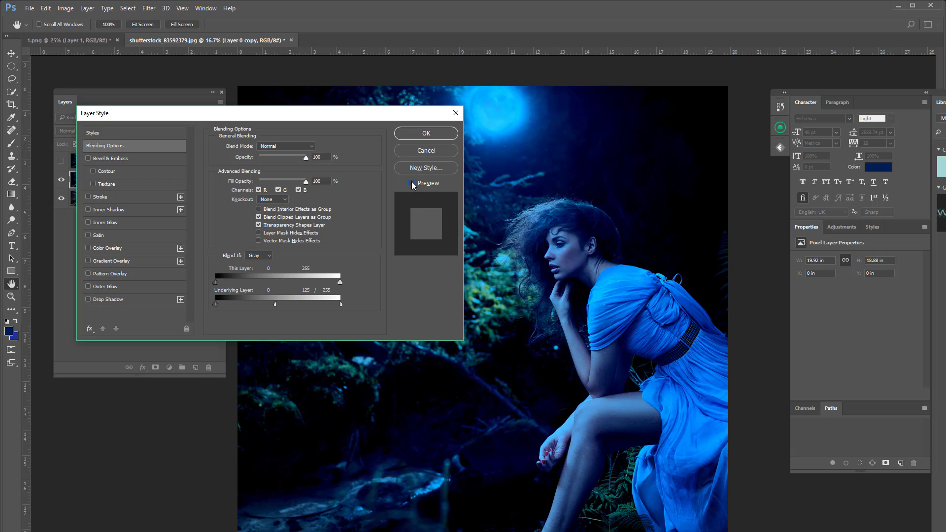
left_click(411, 183)
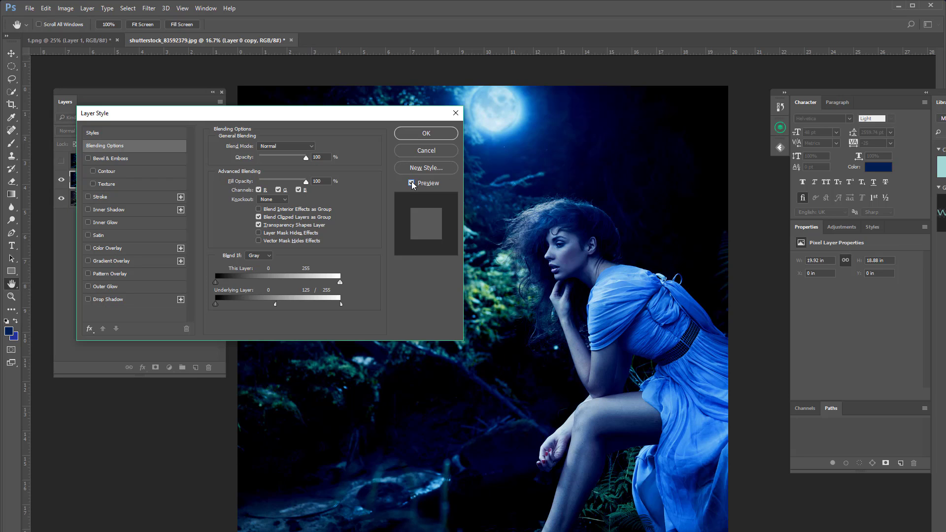
left_click(411, 183)
left_click(412, 183)
left_click(429, 134)
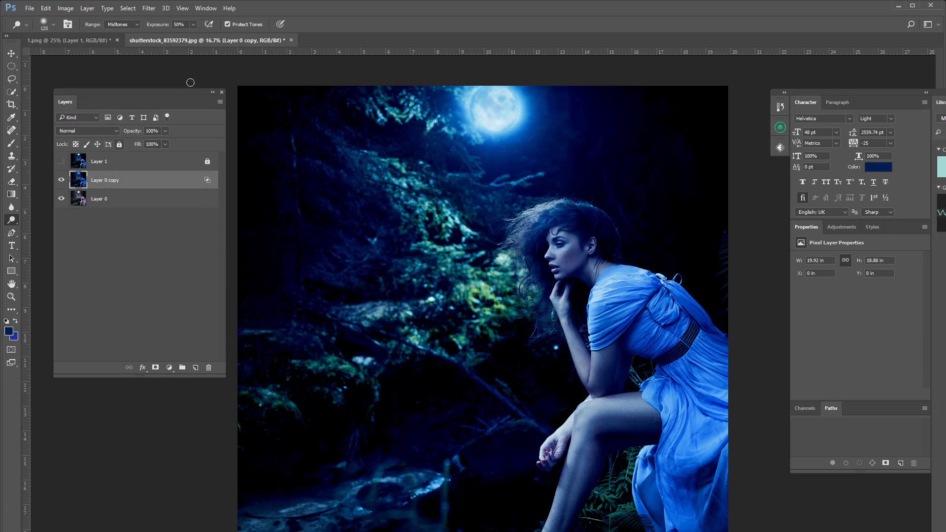
- Apply Selective Color to the Whites with Yellow at -100 and Black at -15
left_click(65, 8)
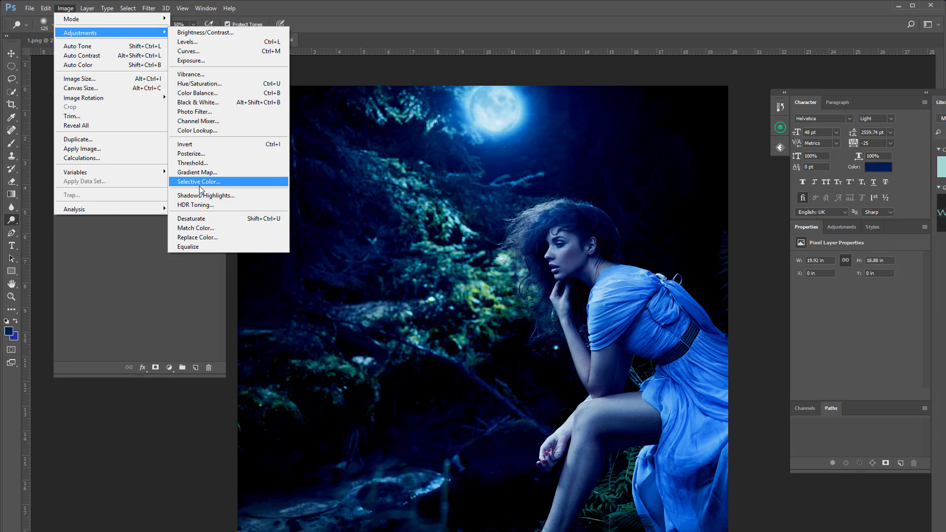
left_click(199, 183)
left_click(739, 153)
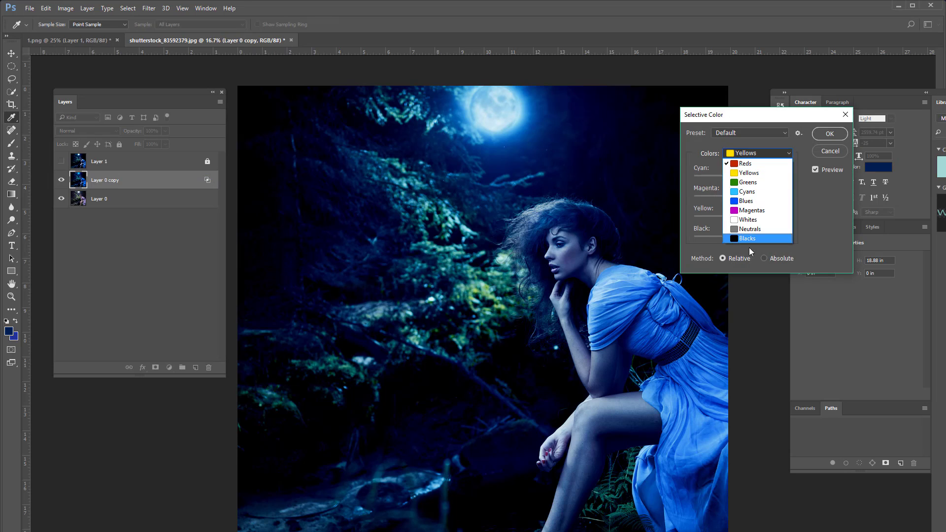
left_click(740, 217)
left_click_drag(740, 216, 665, 208)
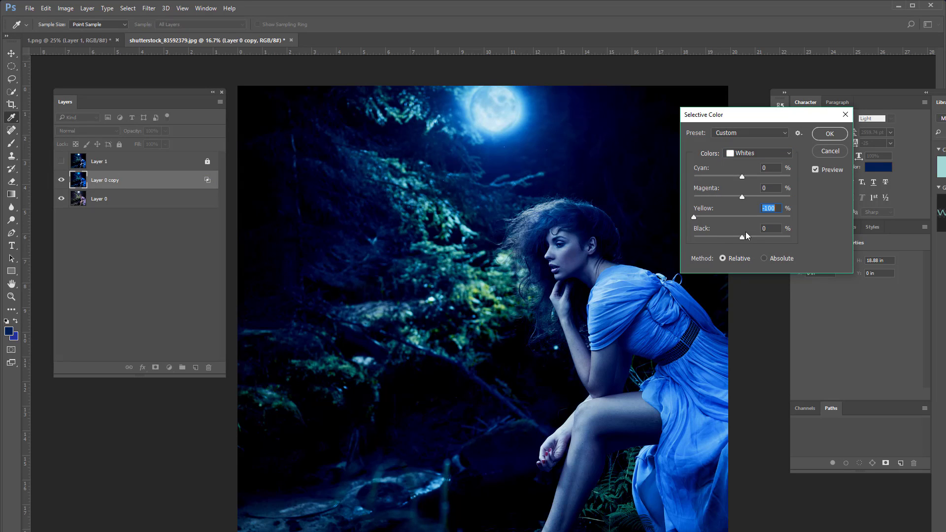
left_click_drag(745, 234, 659, 233)
left_click(830, 134)
key("o")
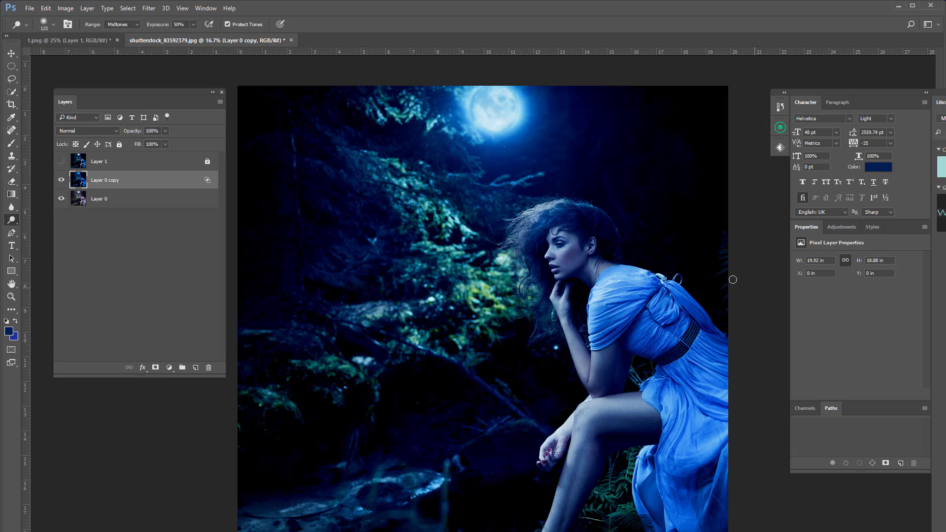
- Dodge the midtones on the woman's face, forearm and shin, resizing the brush as needed
key("bracketright")
key("bracketright")
key("bracketright")
key("bracketleft")
key("bracketleft")
left_click_drag(552, 248, 545, 277)
mouse_move(567, 330)
left_mouse_down()
mouse_move(584, 384)
mouse_move(572, 419)
left_mouse_up()
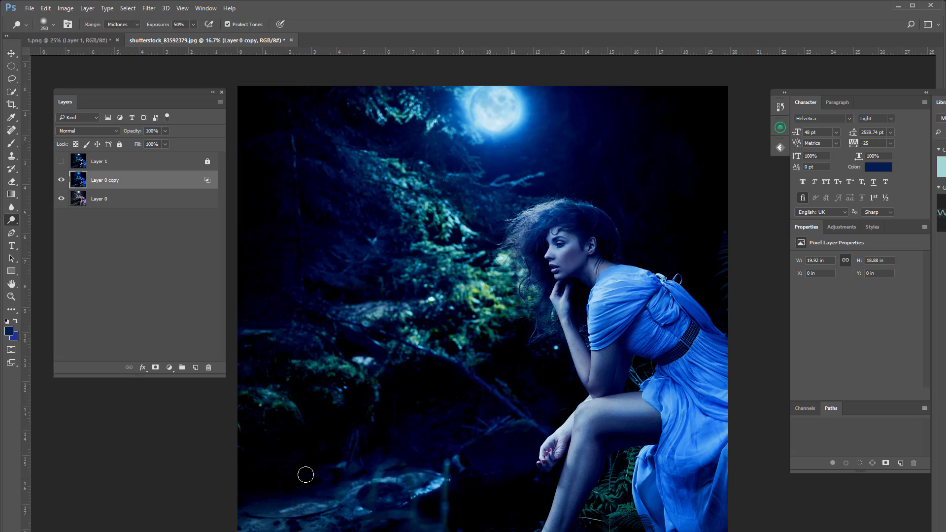
key("bracketright")
key("bracketright")
key("bracketright")
left_click_drag(579, 444, 566, 476)
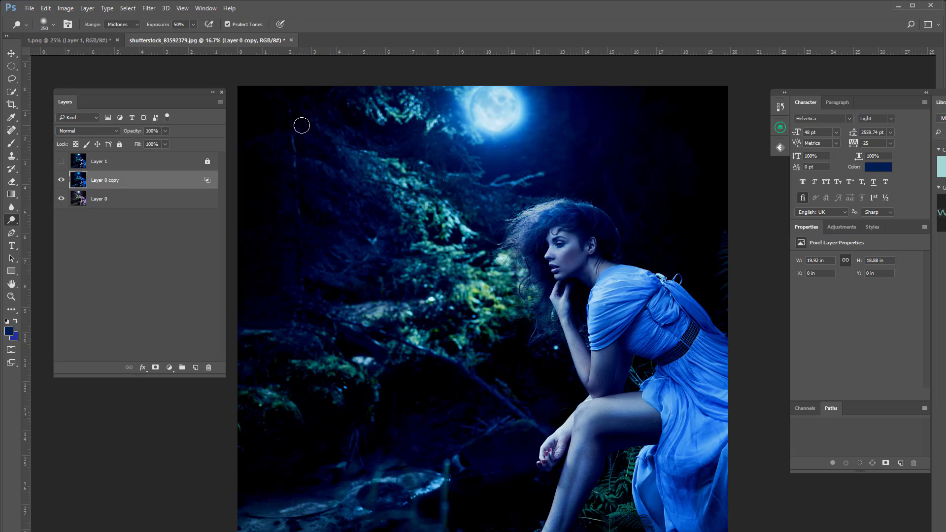
left_click(61, 180)
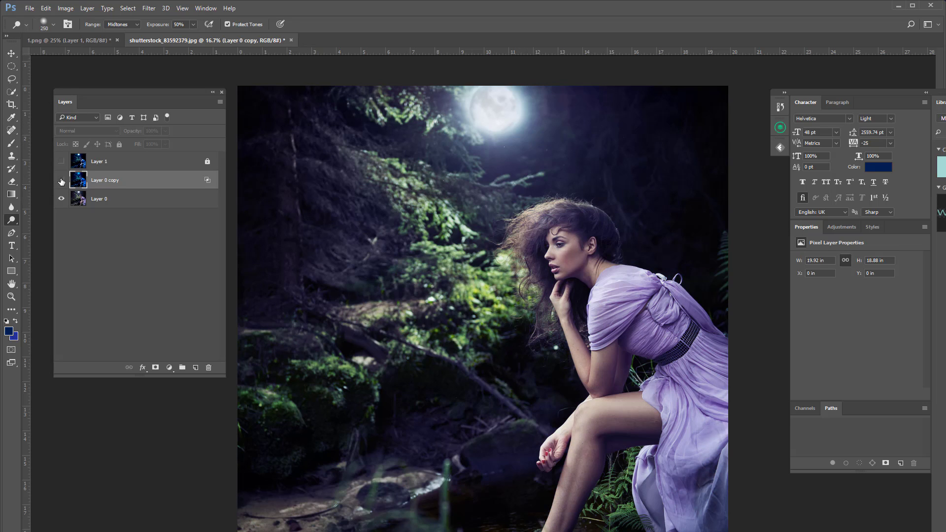
left_click(61, 180)
left_click(61, 180)
left_click(61, 180)
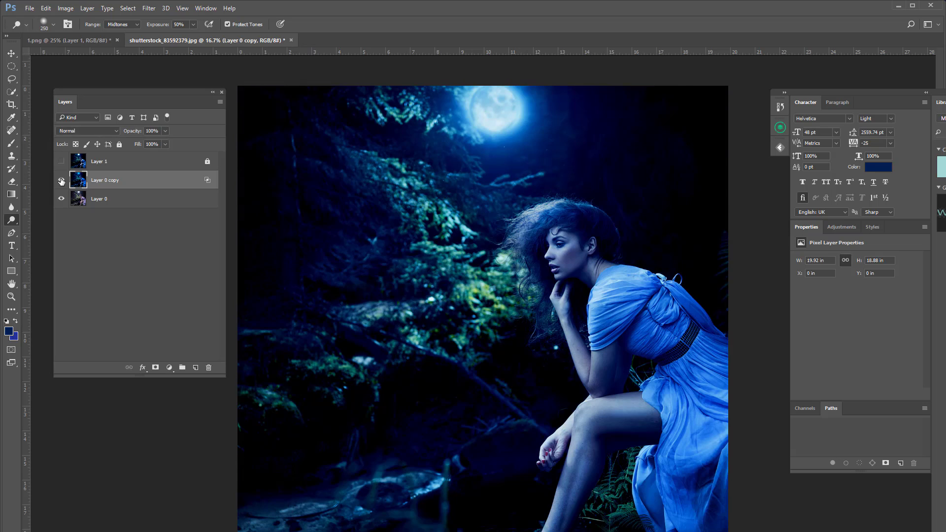